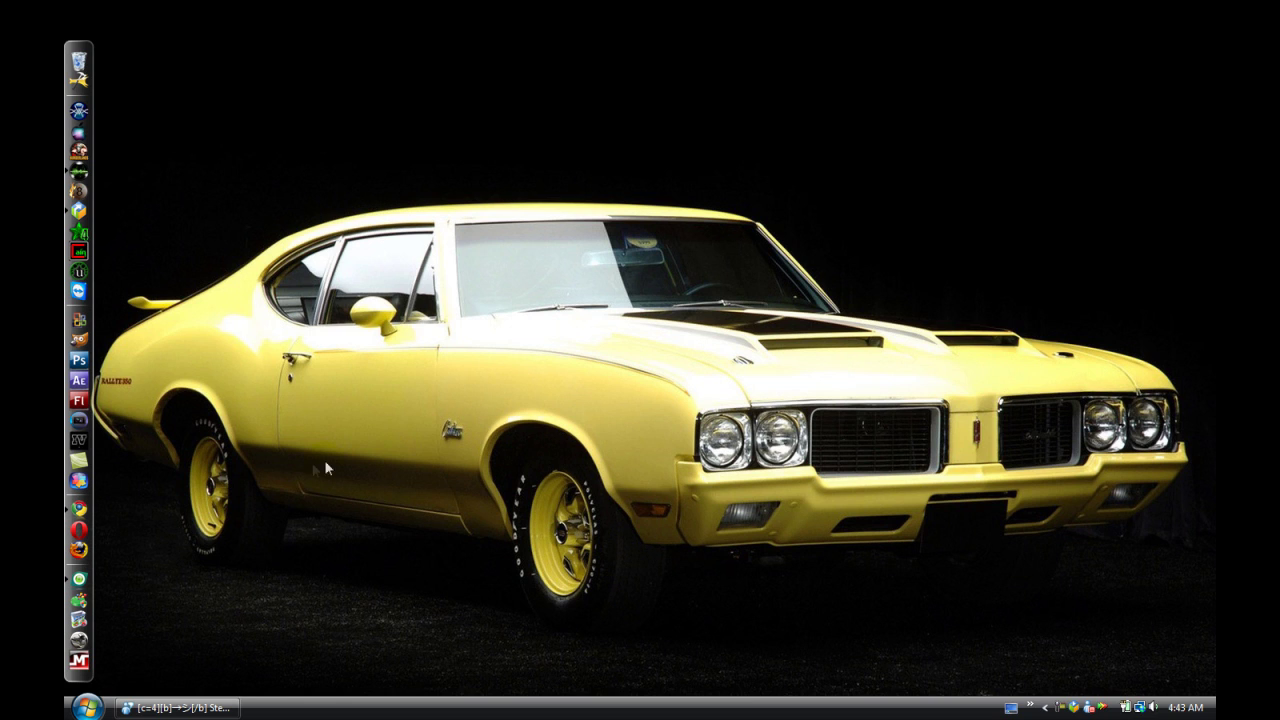
# Launch Chrome and navigate from the YouTube channel page to google.com.
pyautogui.click(86, 508)
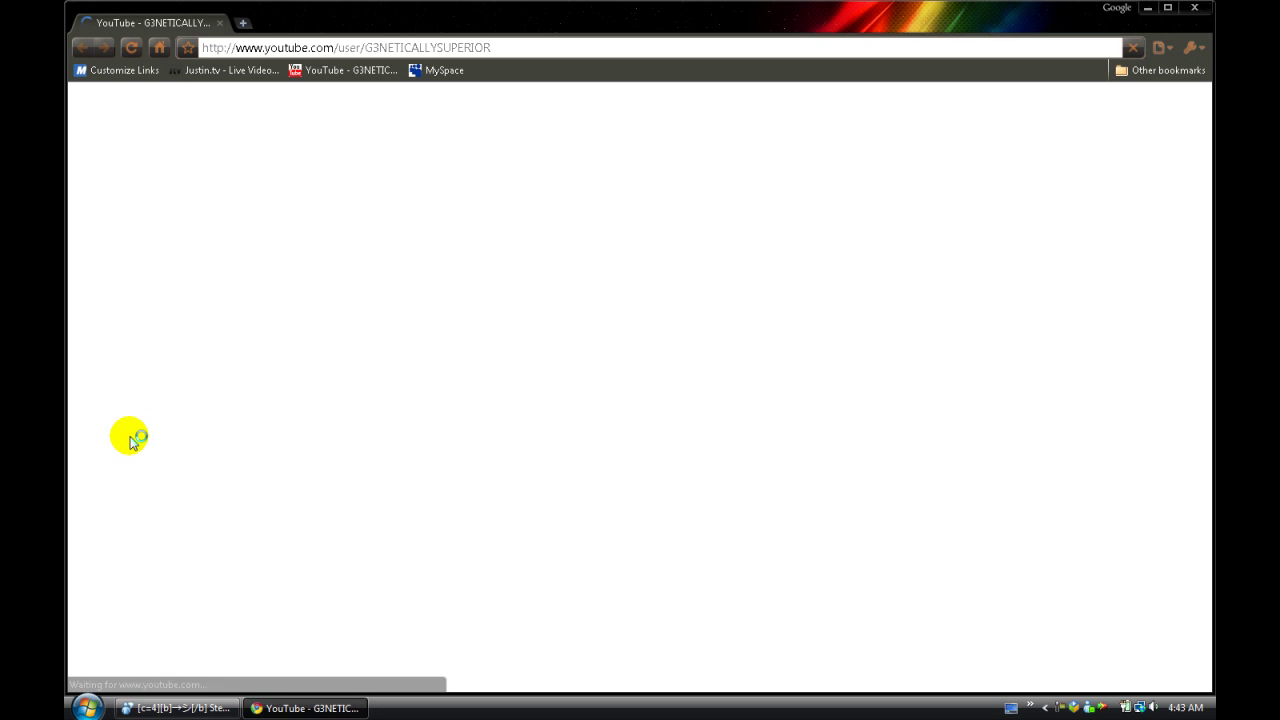
pyautogui.click(345, 47)
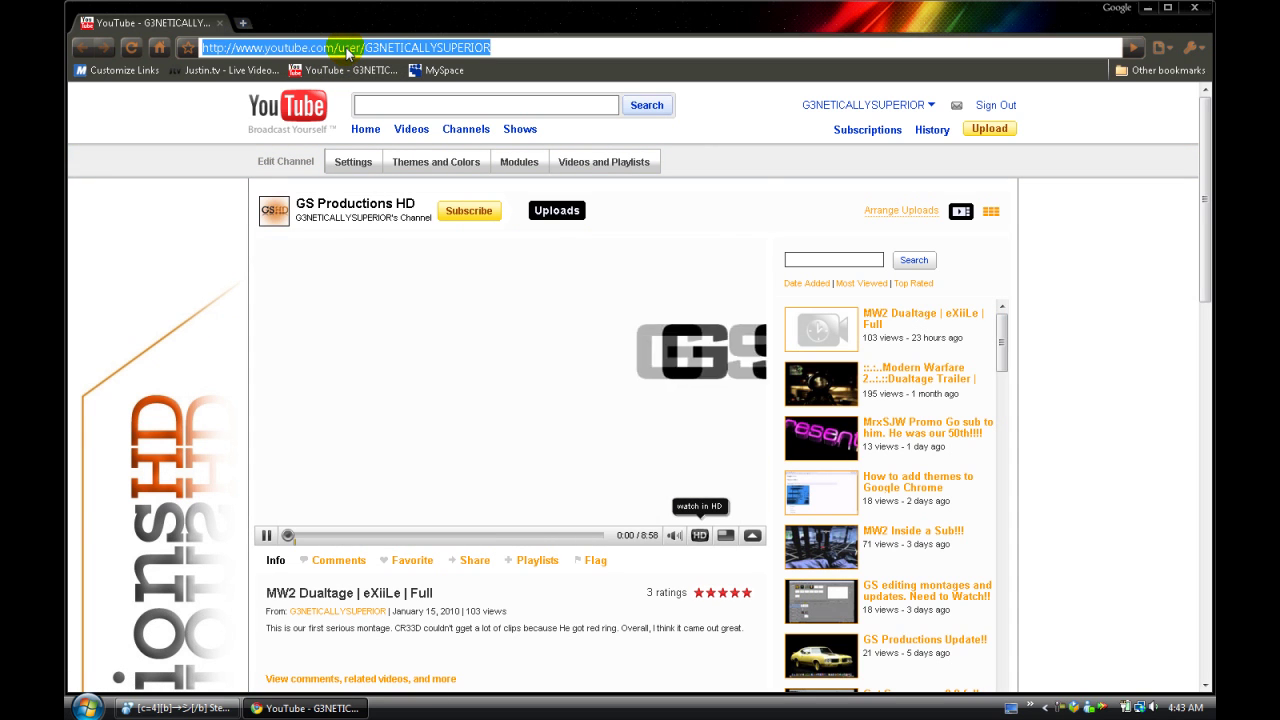
pyautogui.write('goo')
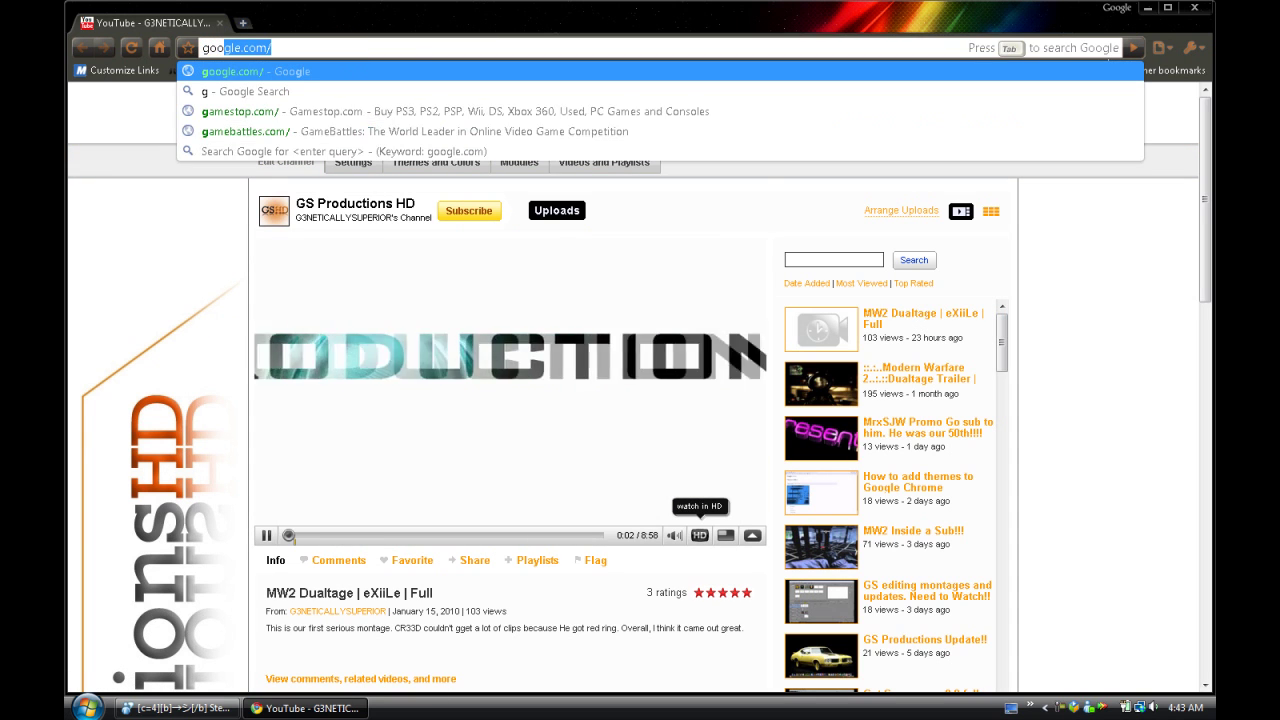
pyautogui.press('Return')
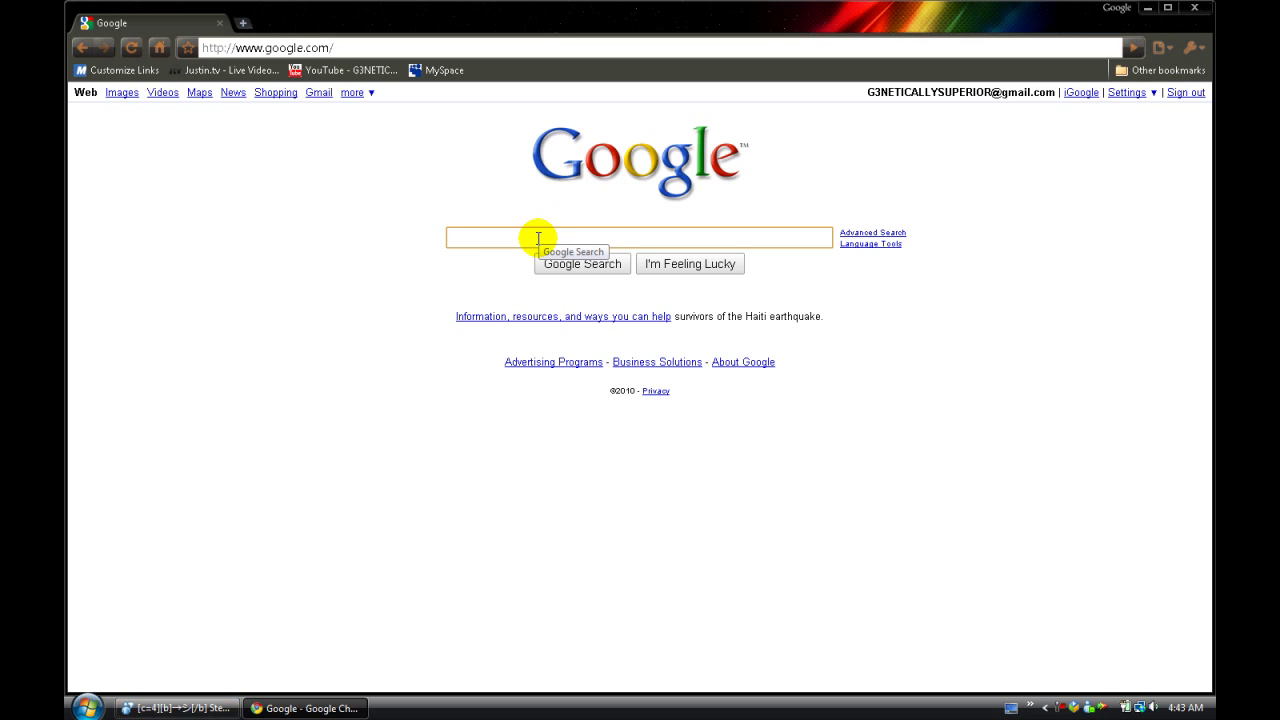
# Search Google for 'gimp' and open the gimp.org result.
pyautogui.write('gimp')
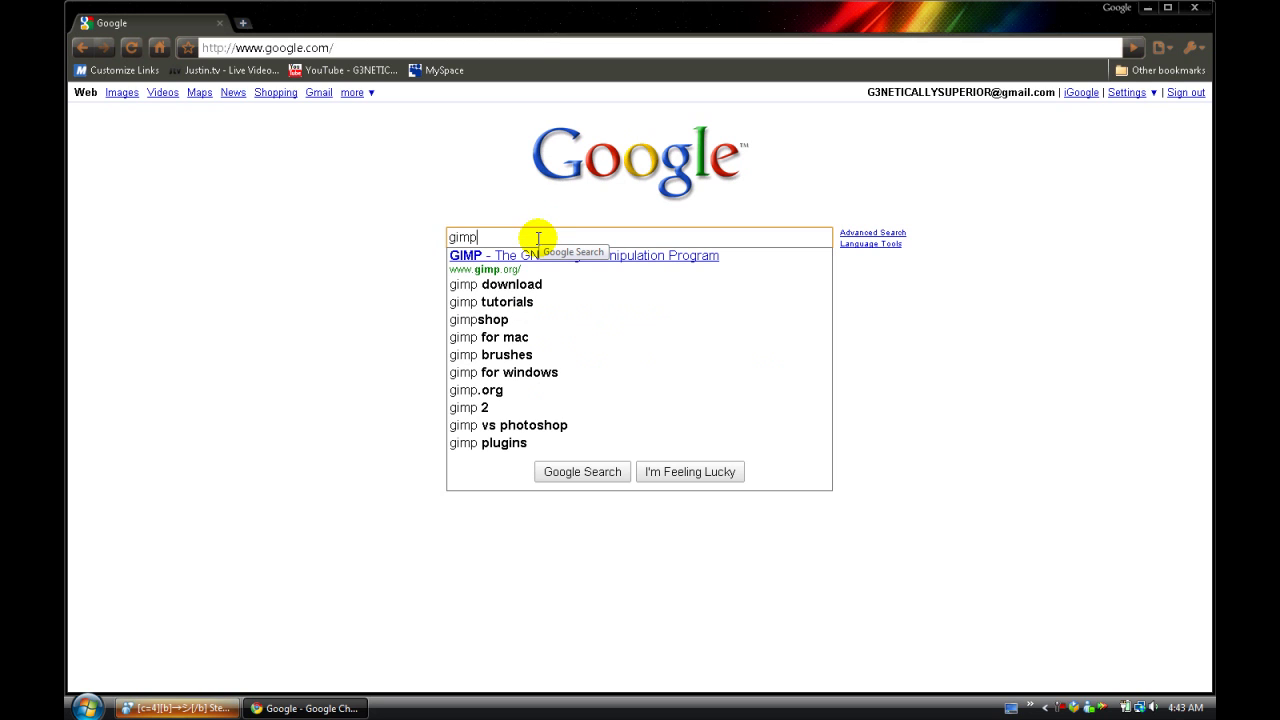
pyautogui.press('Return')
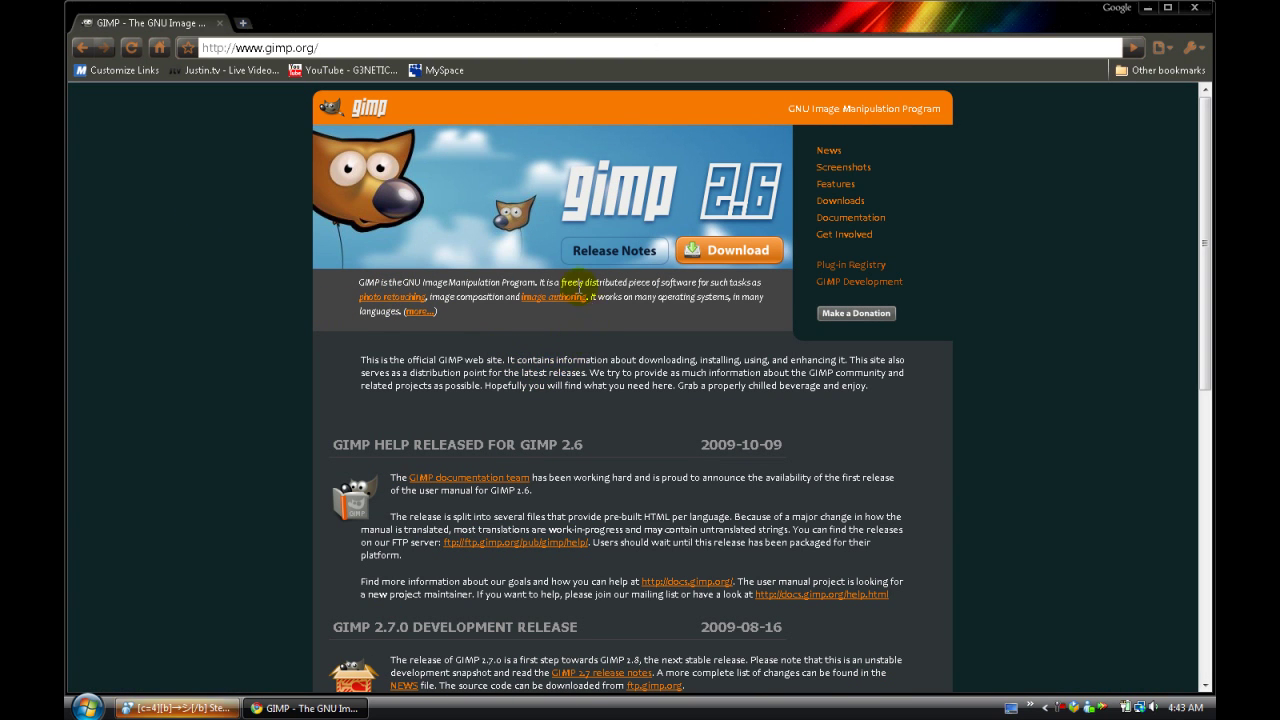
pyautogui.click(727, 264)
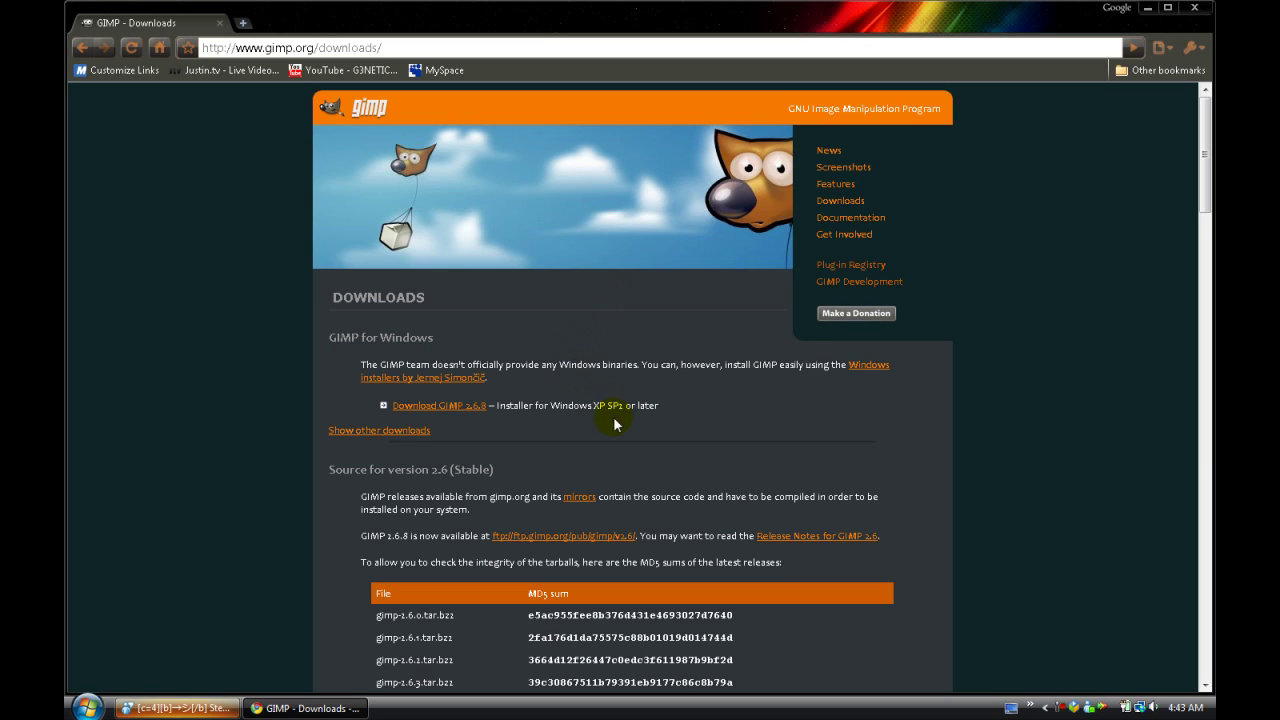
# Download the GIMP 2.6.8 Windows installer and keep the file despite the browser warning.
pyautogui.click(470, 410)
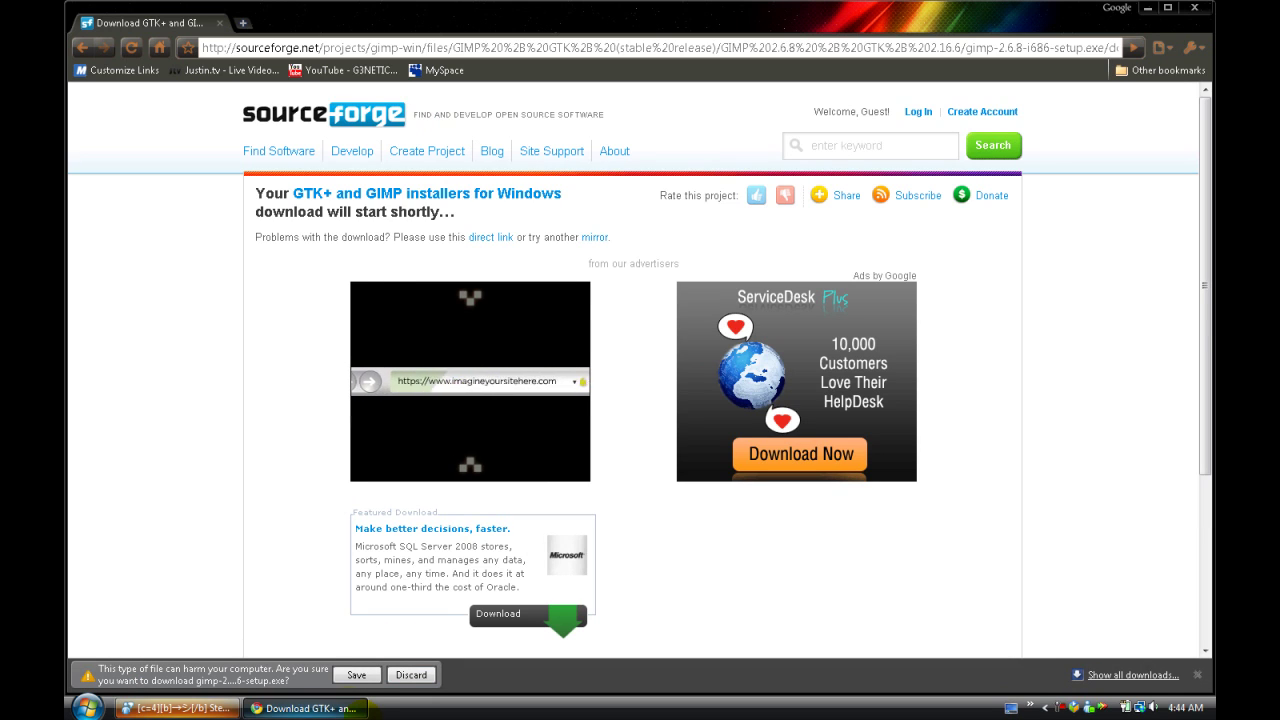
pyautogui.click(352, 678)
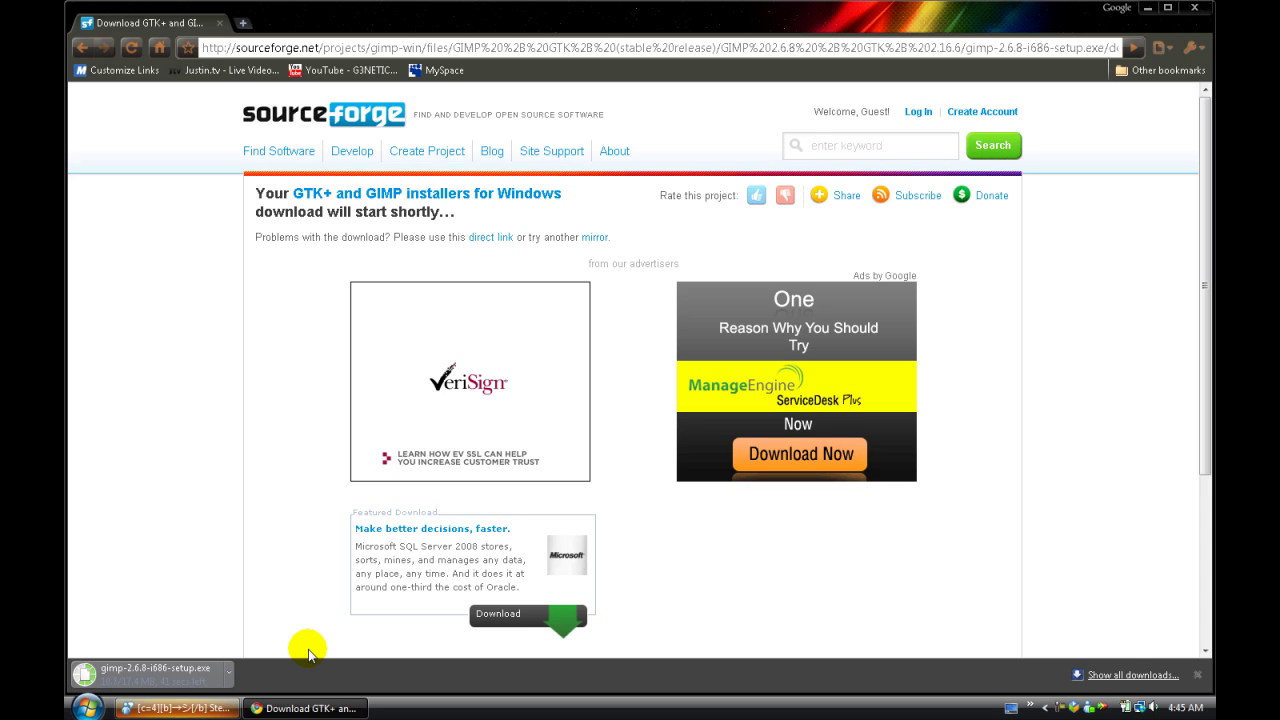
# Send the Messenger replies 'yeah, i like it.' and the steel background comment, then hide the chat.
pyautogui.click(178, 708)
pyautogui.write('yeah, ')
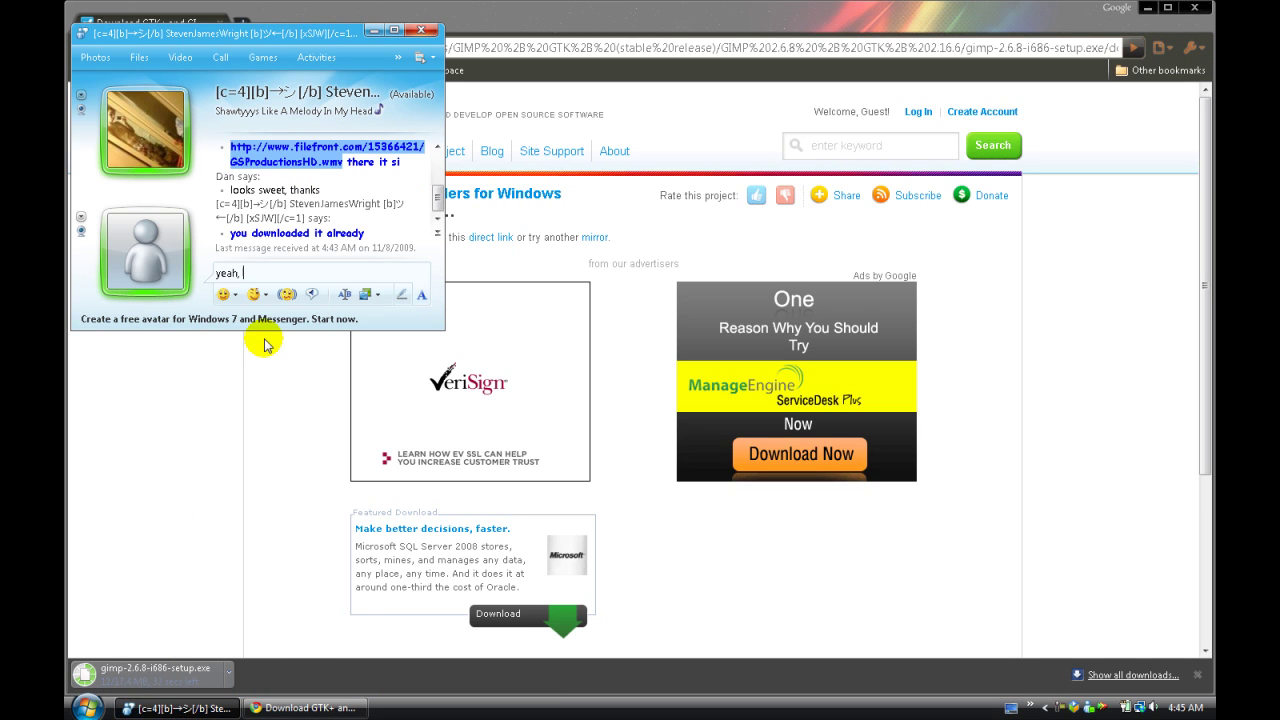
pyautogui.write('i like it.')
pyautogui.press('Return')
pyautogui.write('the only par')
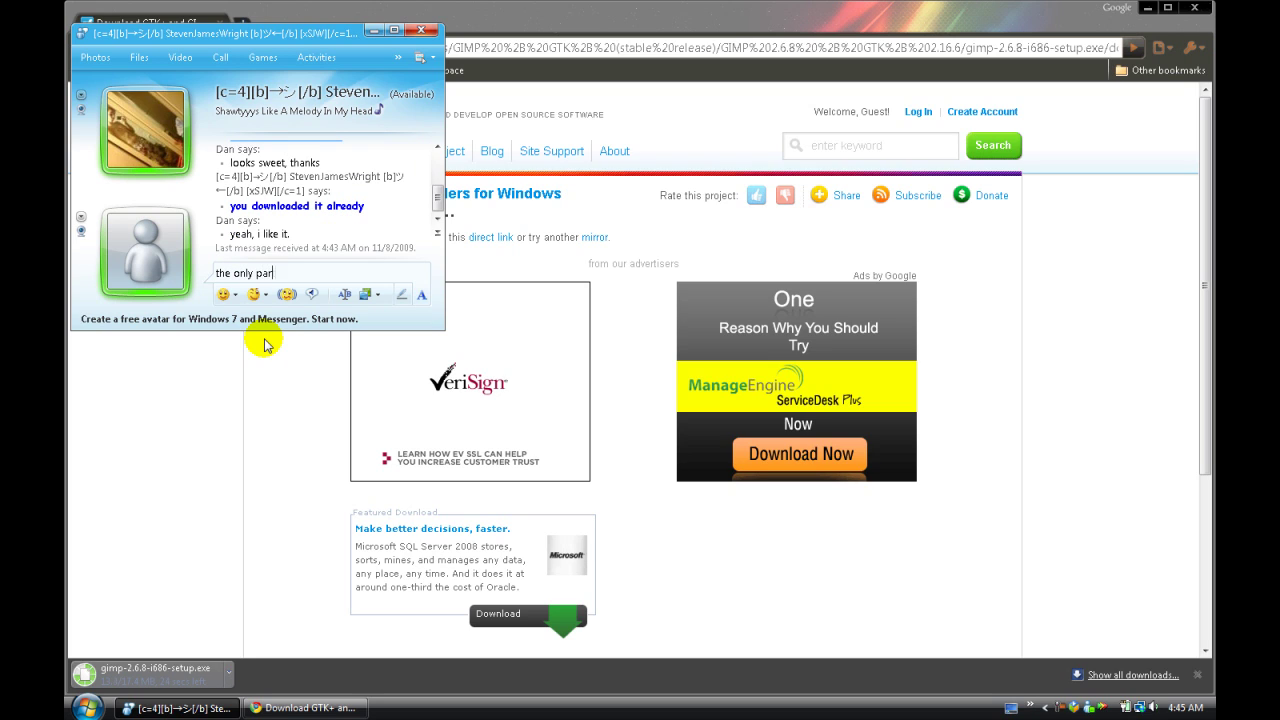
pyautogui.write('t that would be nice f the steel ba')
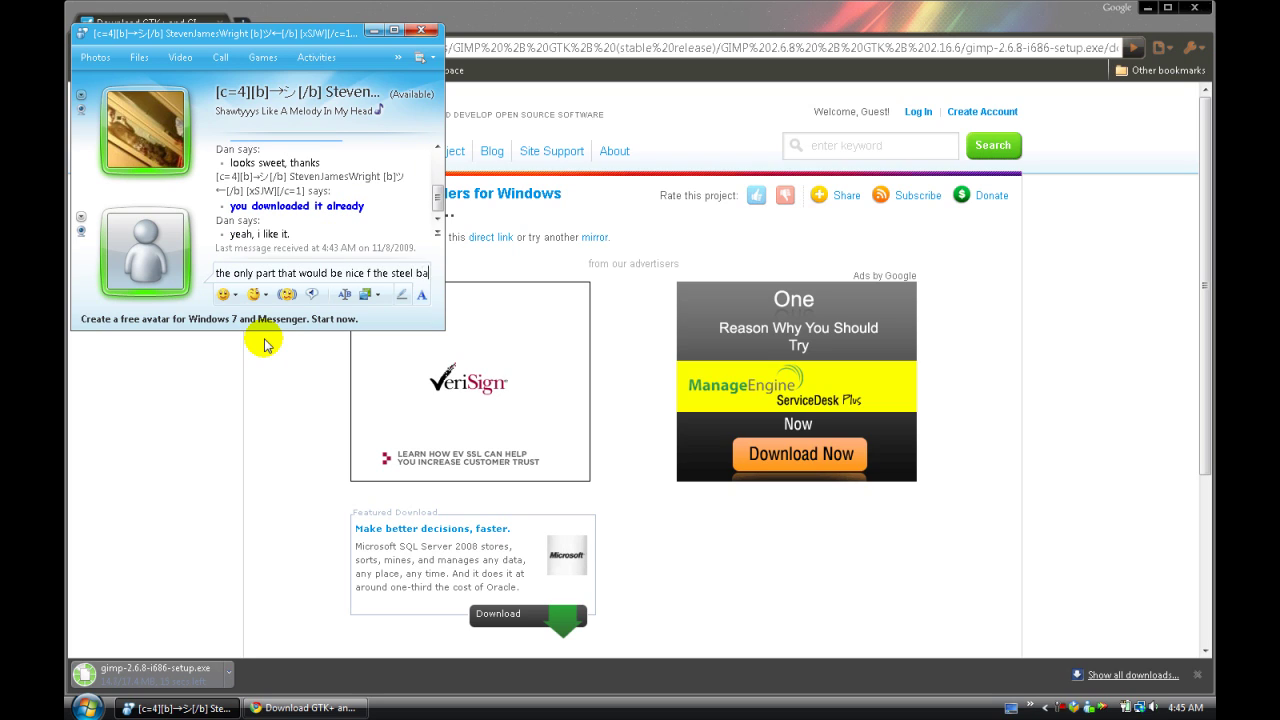
pyautogui.write('ckground lasted ')
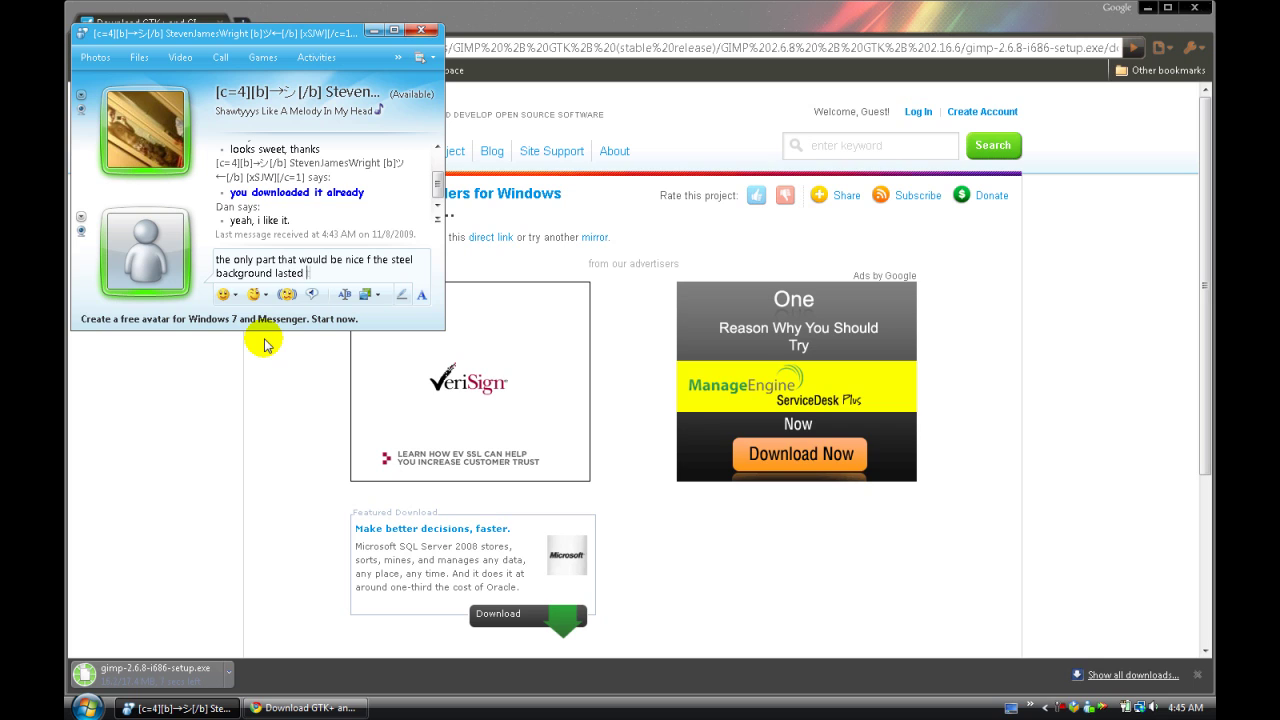
pyautogui.write('the whole song.')
pyautogui.press('Return')
pyautogui.click(373, 31)
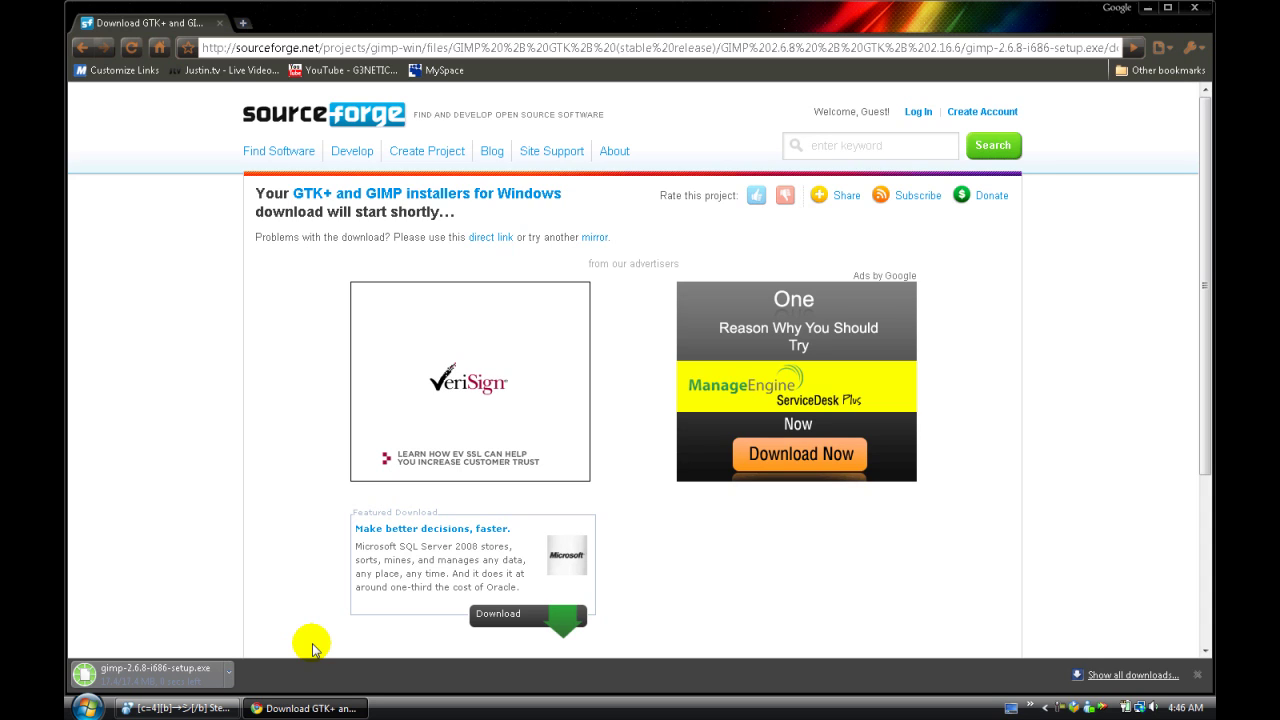
# Set the GIMP setup download to open when done and close Messenger.
pyautogui.click(229, 670)
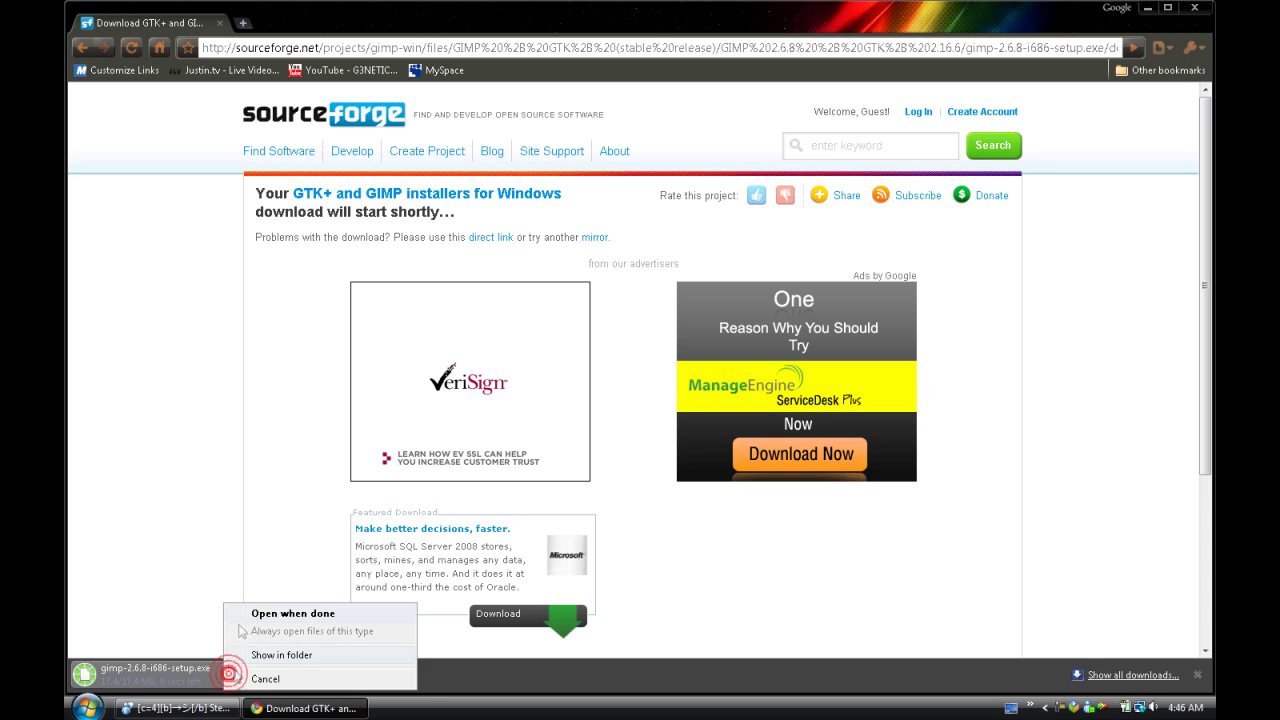
pyautogui.click(257, 613)
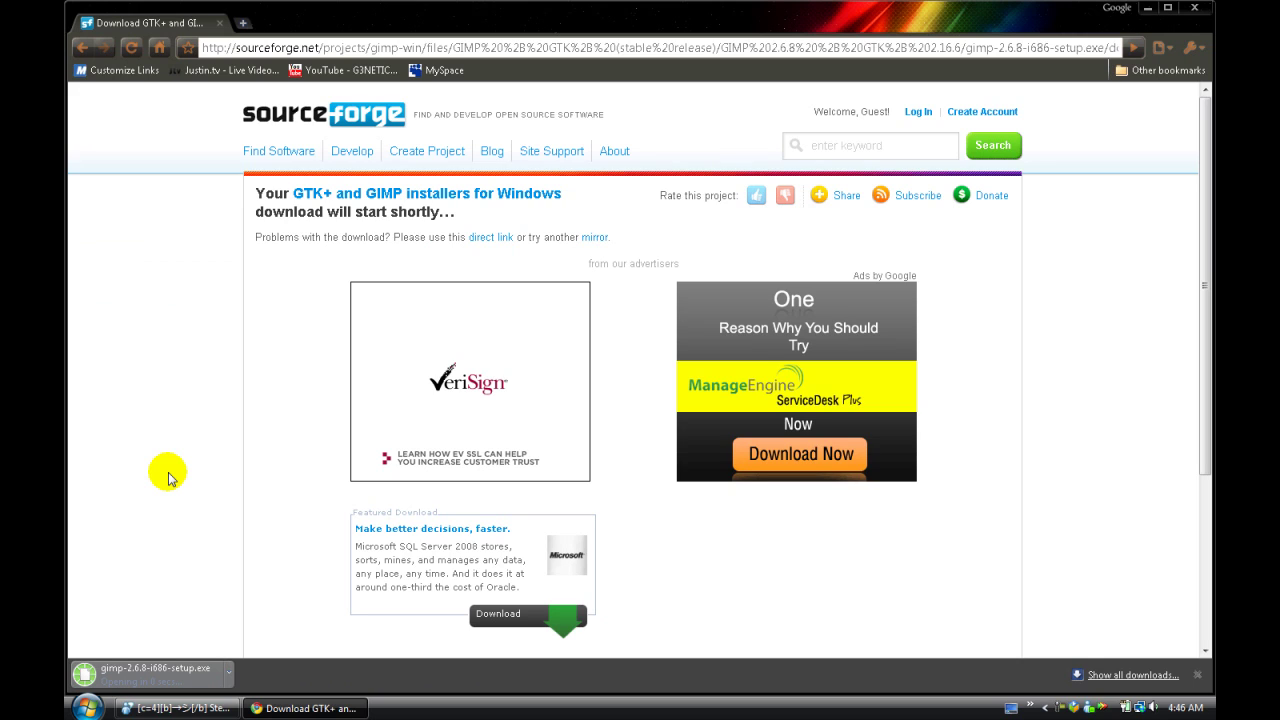
pyautogui.rightClick(175, 708)
pyautogui.click(205, 694)
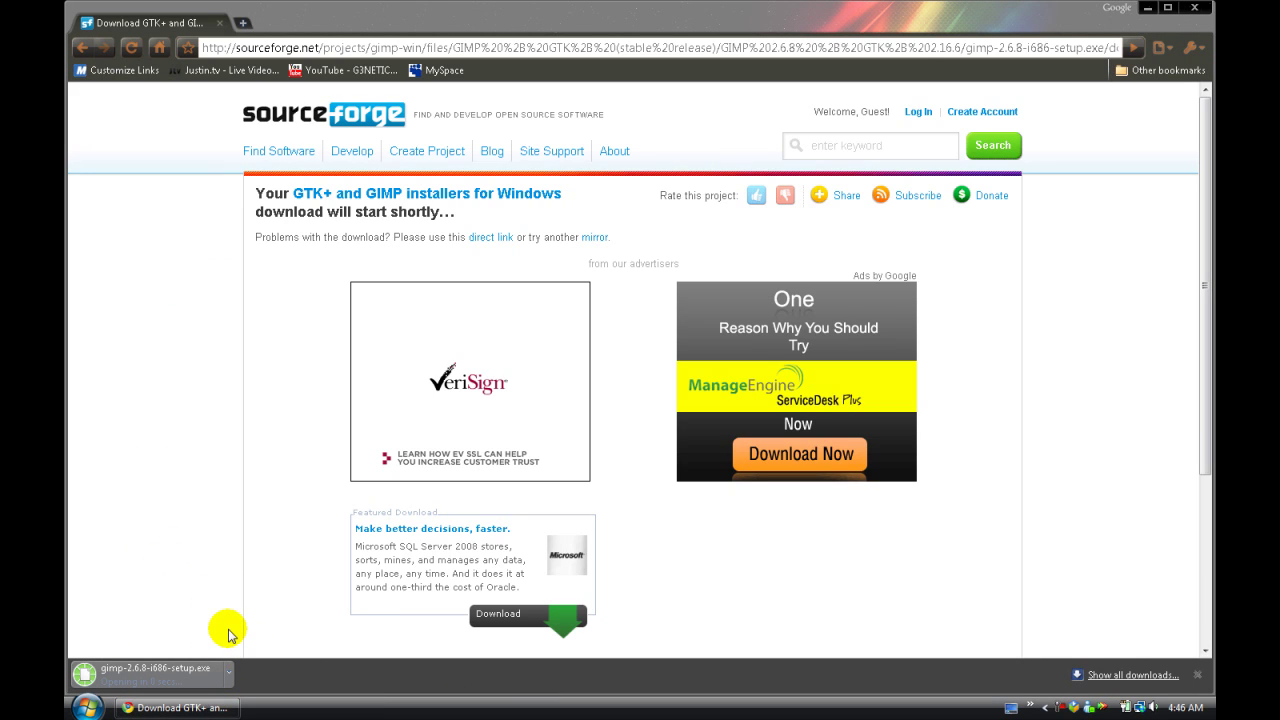
# Send the chat messages 'alright' and 'thanks', then return to the browser's finished download.
pyautogui.click(266, 613)
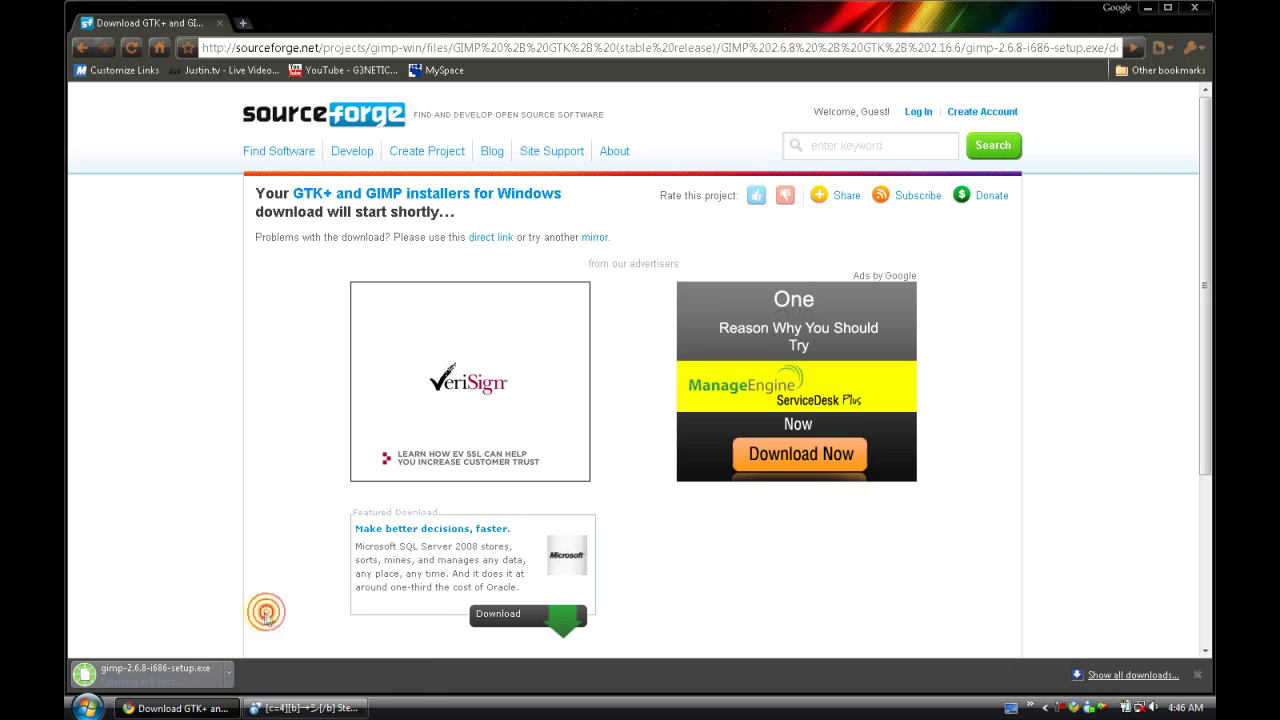
pyautogui.write('alright')
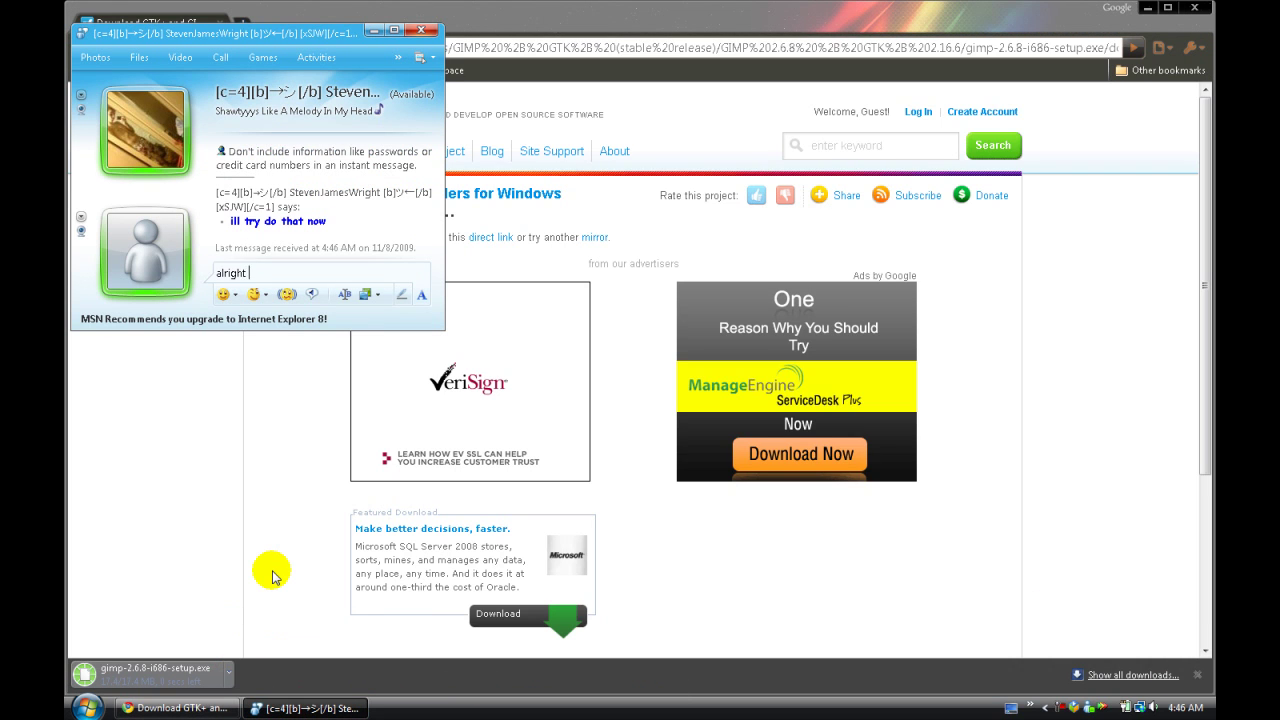
pyautogui.press('Return')
pyautogui.write('thanks')
pyautogui.press('Return')
pyautogui.click(163, 434)
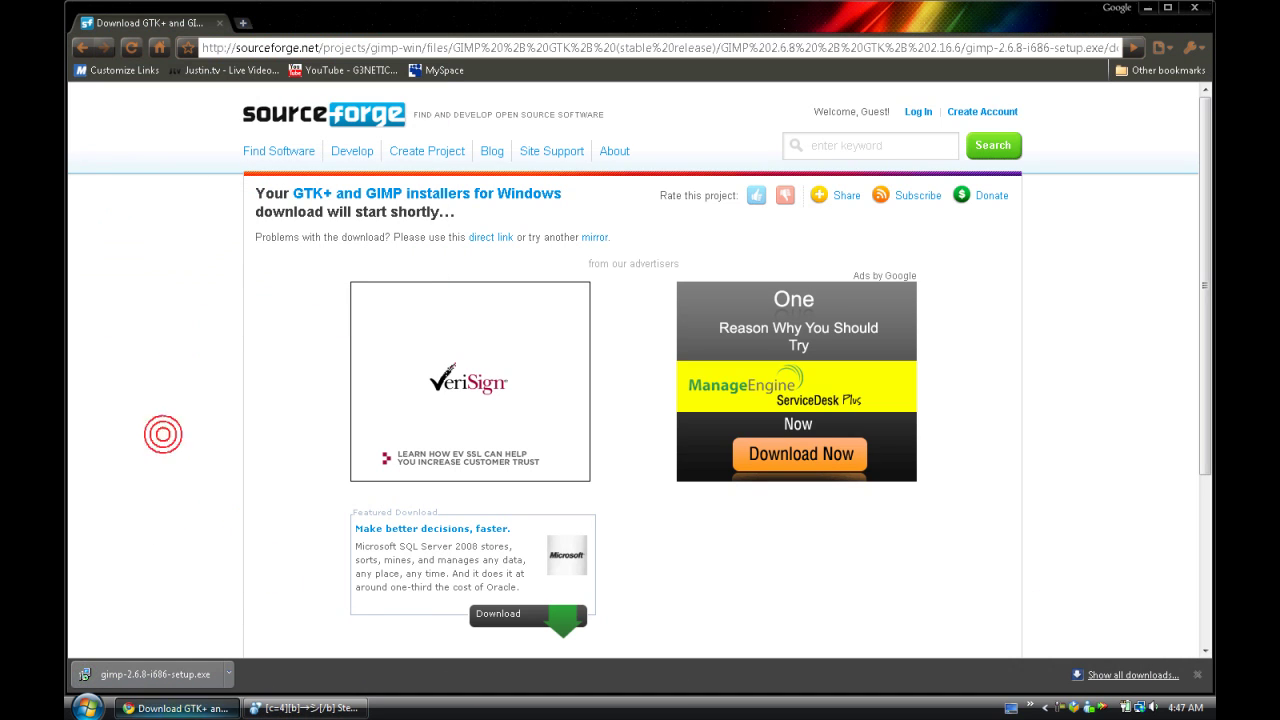
pyautogui.click(228, 674)
# Run gimp-2.6.8-i686-setup.exe past the security warning and through the wizard to Install now, then close the browser.
pyautogui.click(262, 615)
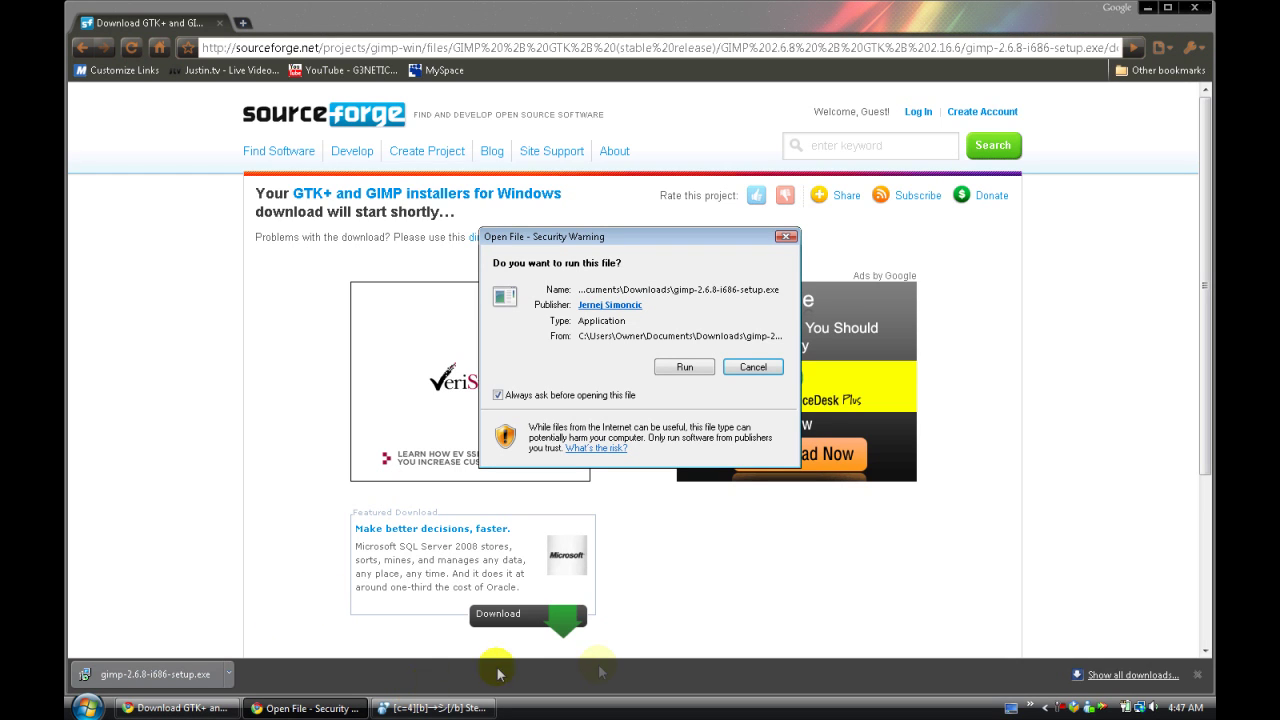
pyautogui.click(686, 367)
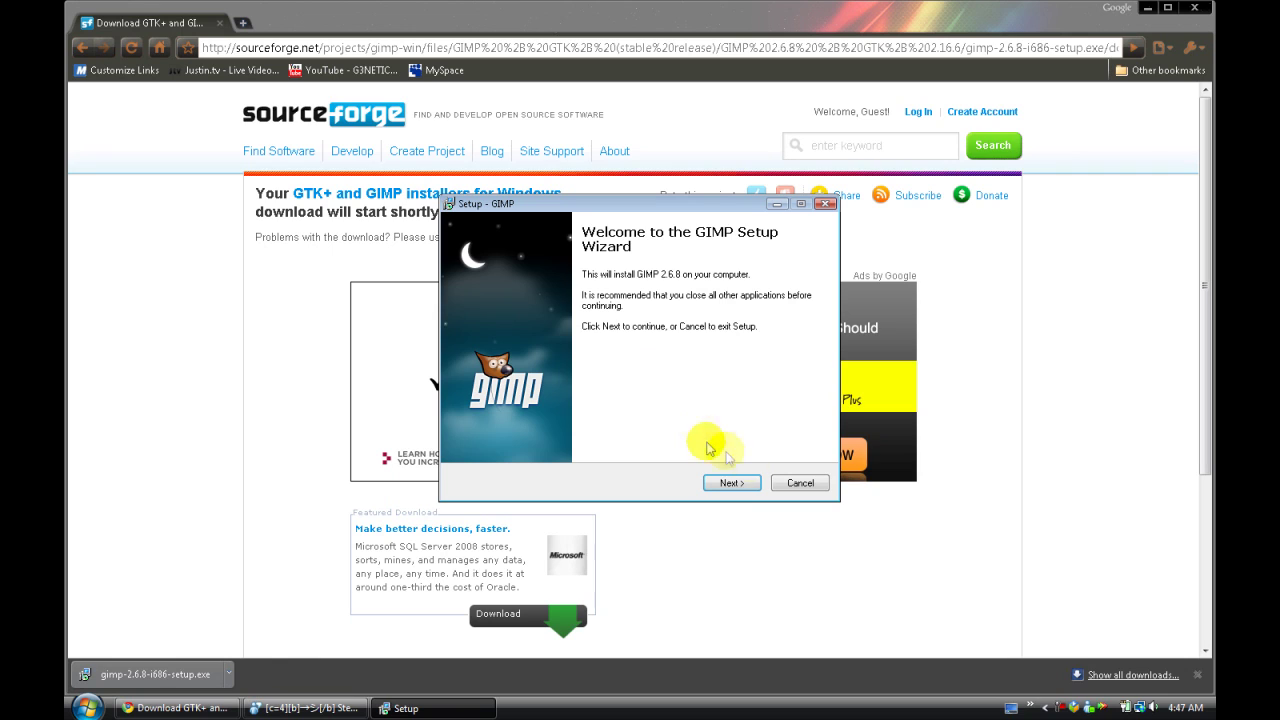
pyautogui.click(741, 484)
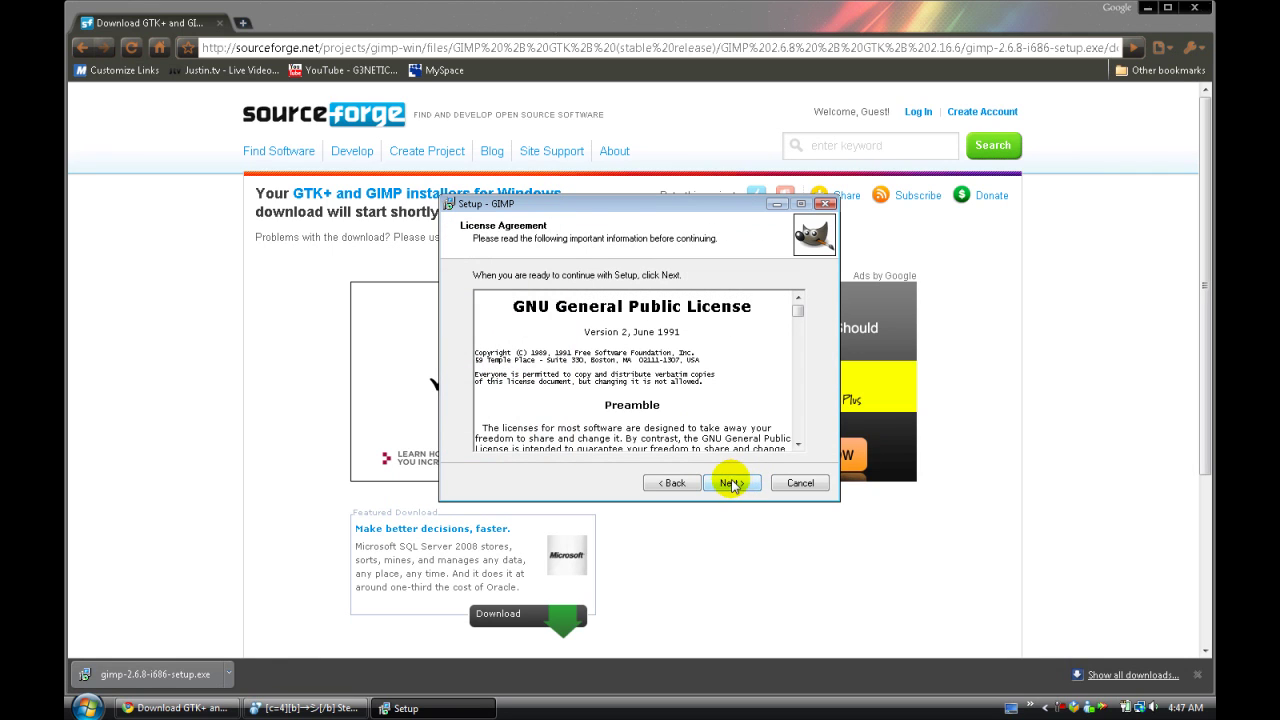
pyautogui.click(741, 484)
pyautogui.click(660, 355)
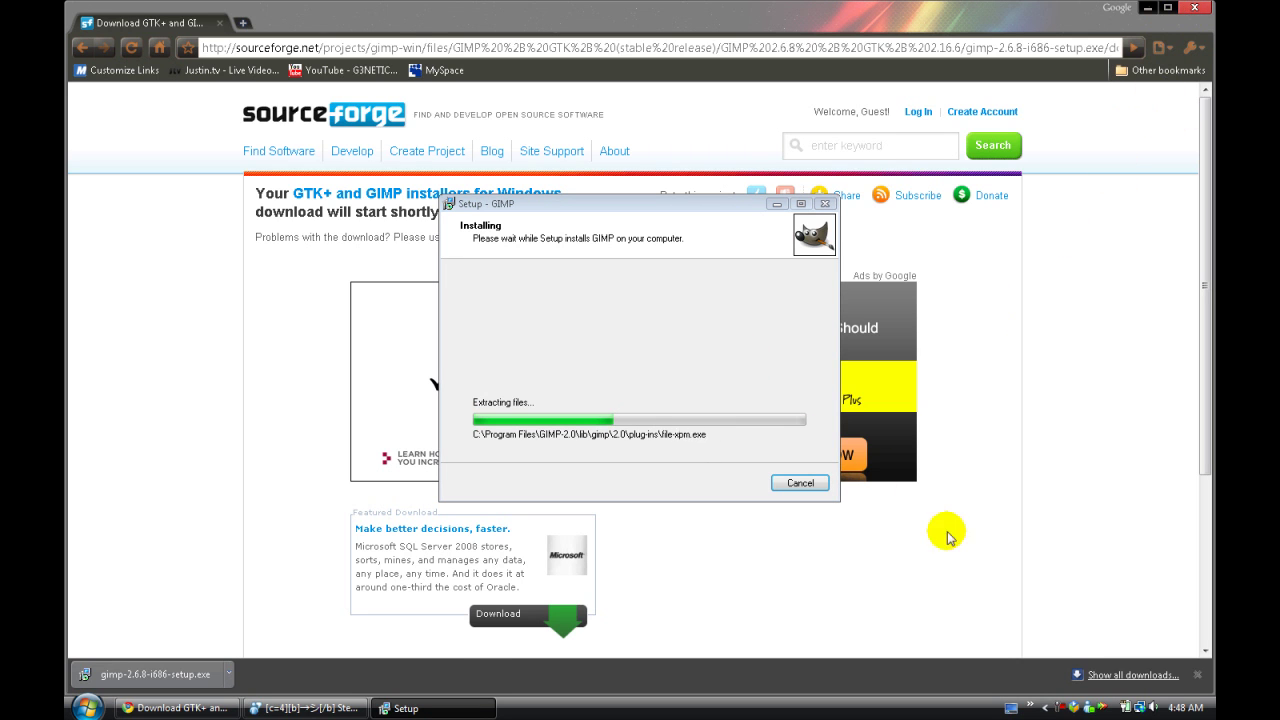
pyautogui.hotkey('alt', 'F4')
# Minimize Messenger and finish the GIMP installer with Launch GIMP ticked.
pyautogui.click(367, 32)
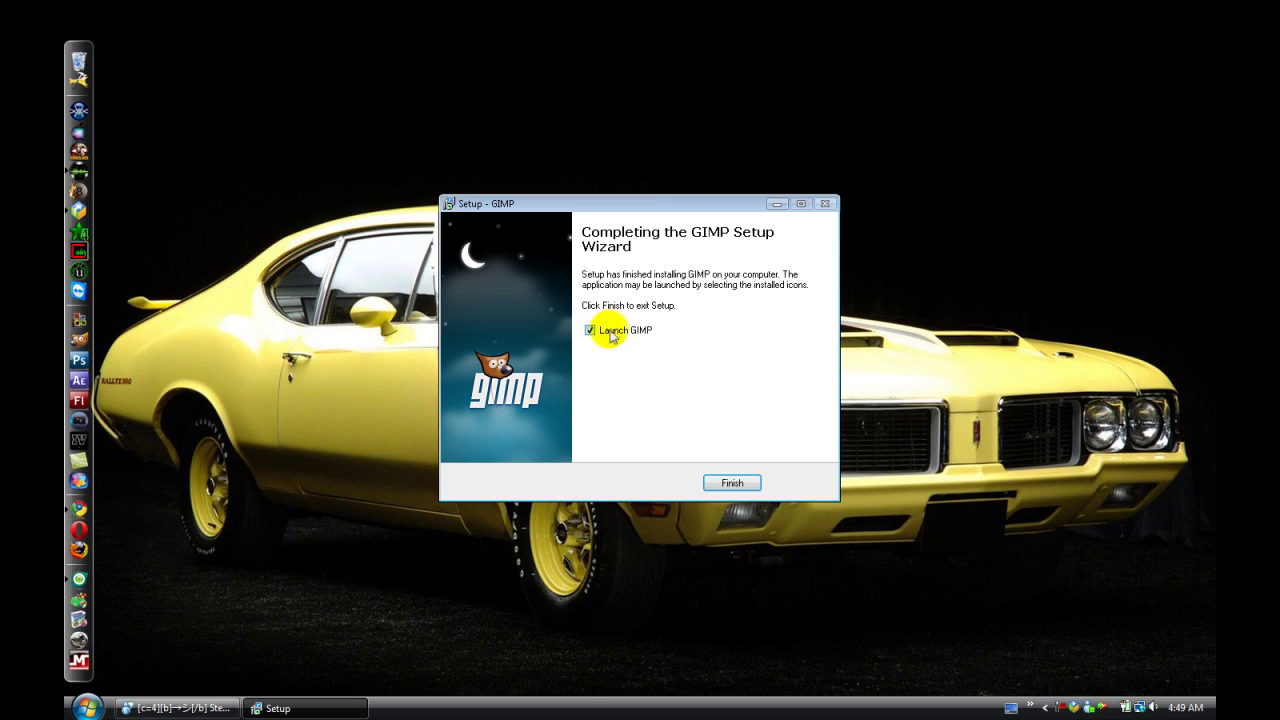
pyautogui.click(733, 484)
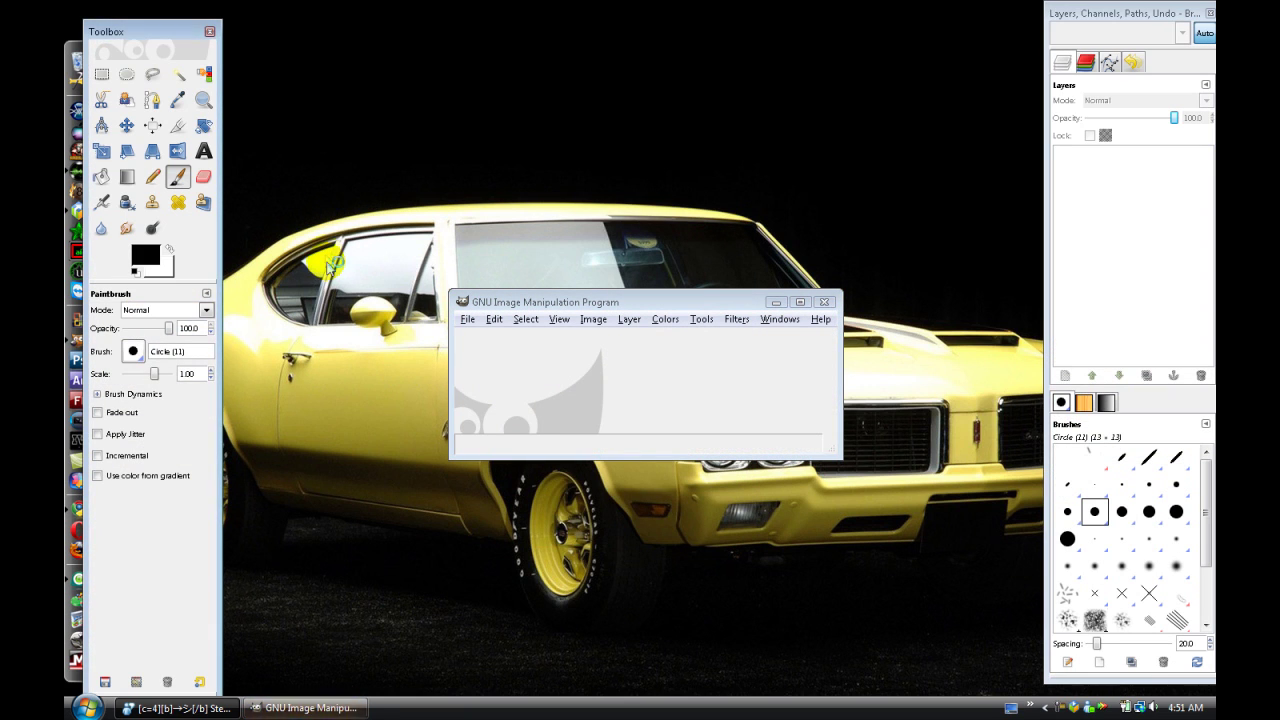
# Drag the GNU Image Manipulation Program window by its title bar toward the upper left.
pyautogui.moveTo(545, 304); pyautogui.dragTo(528, 180)
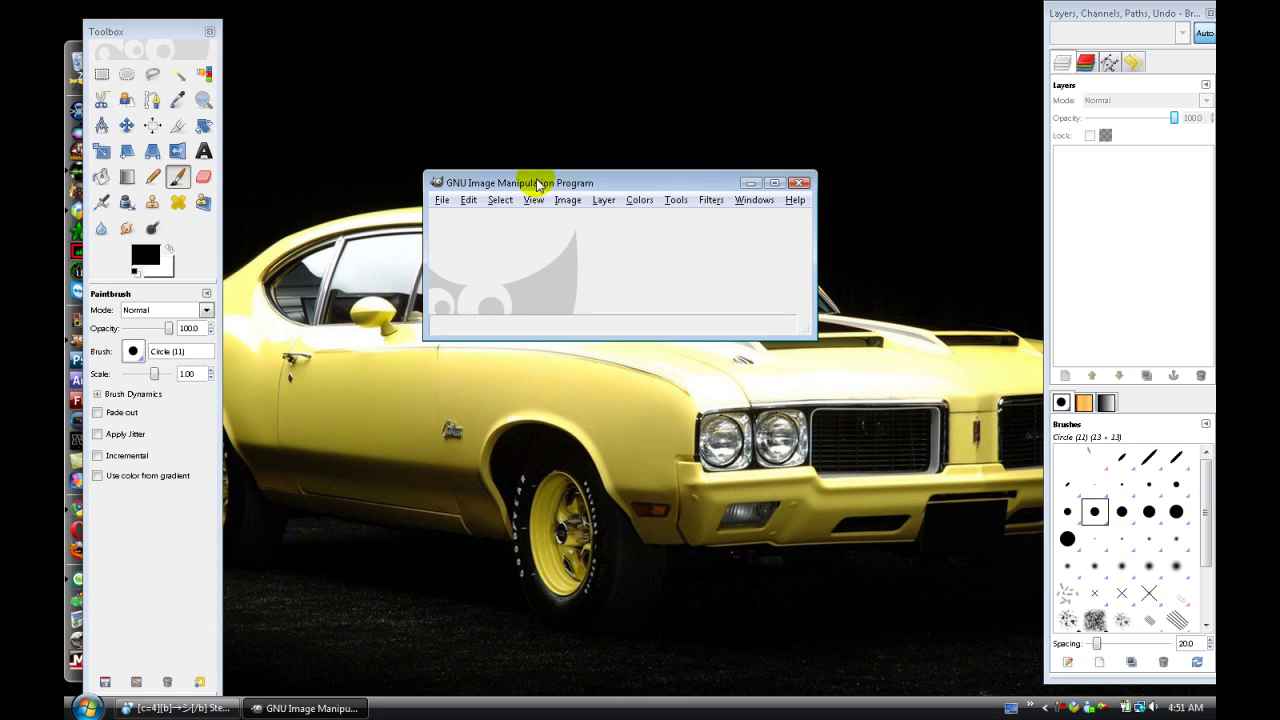